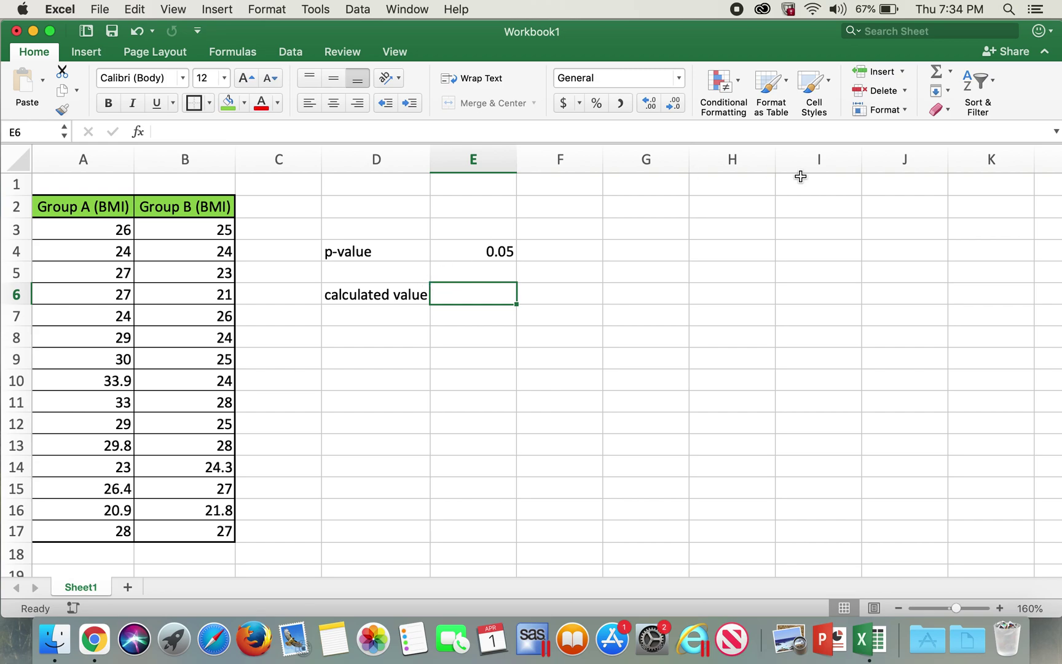
Attempt typing =t.test( into E6, dismiss the formula error, then delete the unfinished formula
{"action": "type", "text": "="}
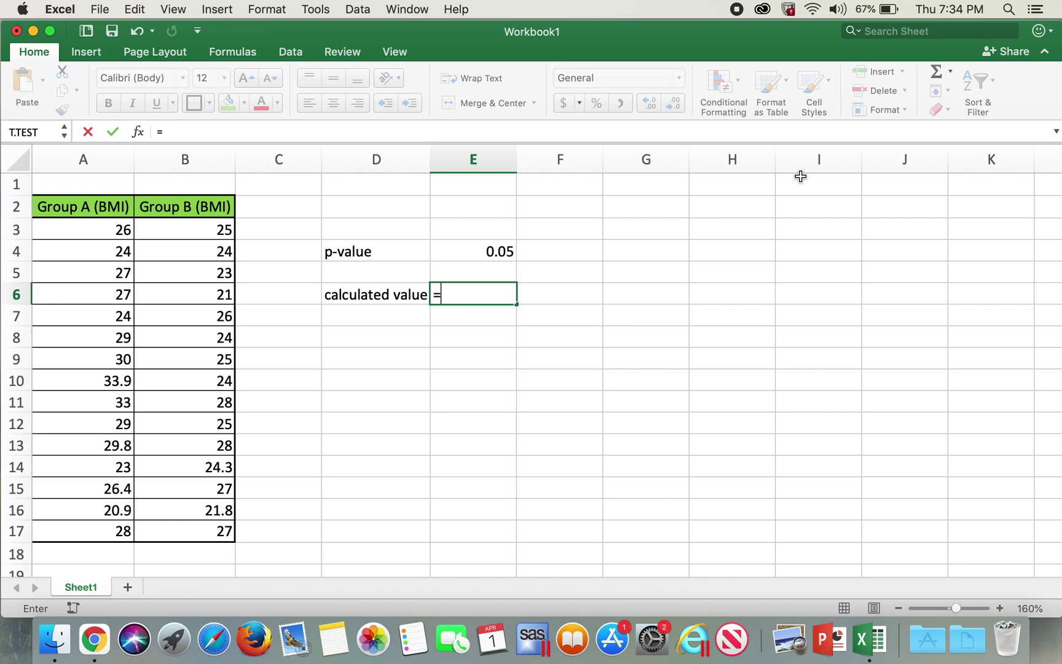
{"action": "type", "text": "t.te"}
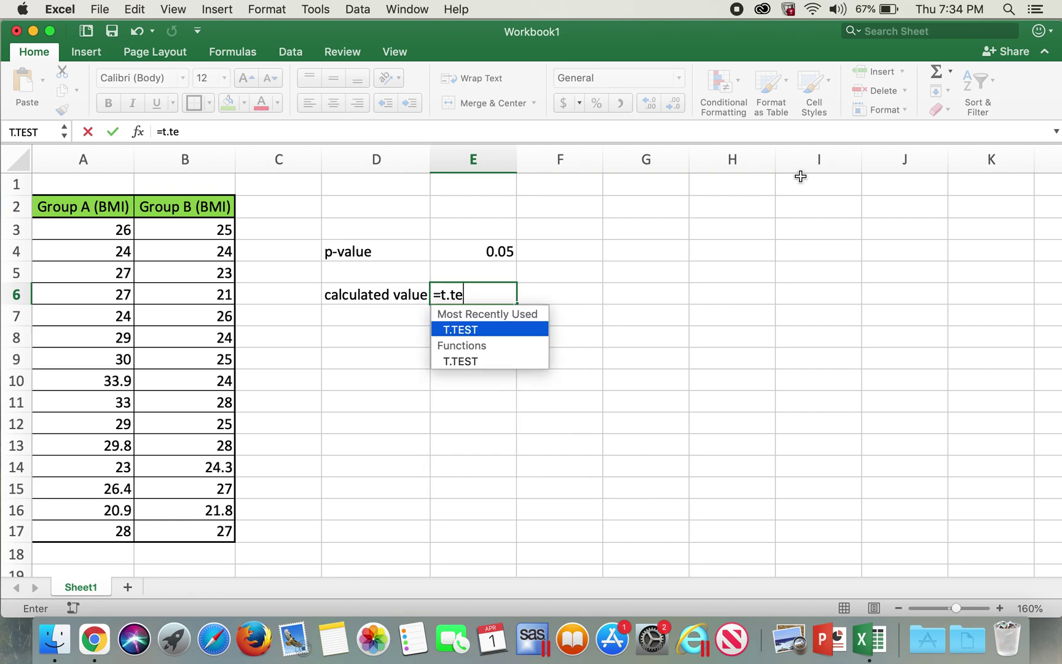
{"action": "type", "text": "st("}
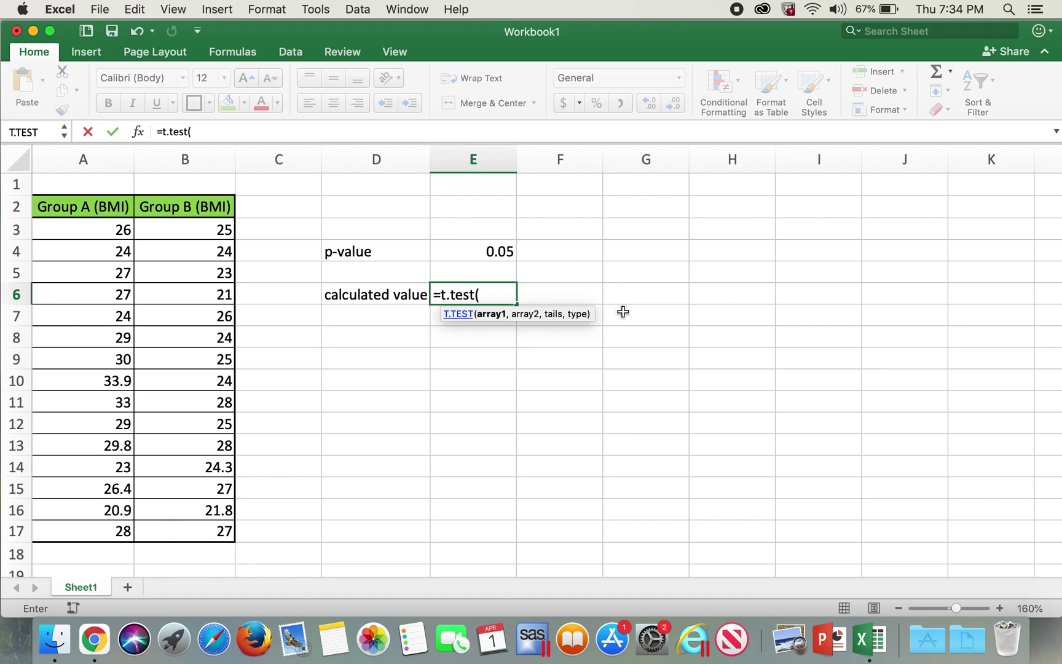
{"action": "left_click", "coordinate": [499, 403]}
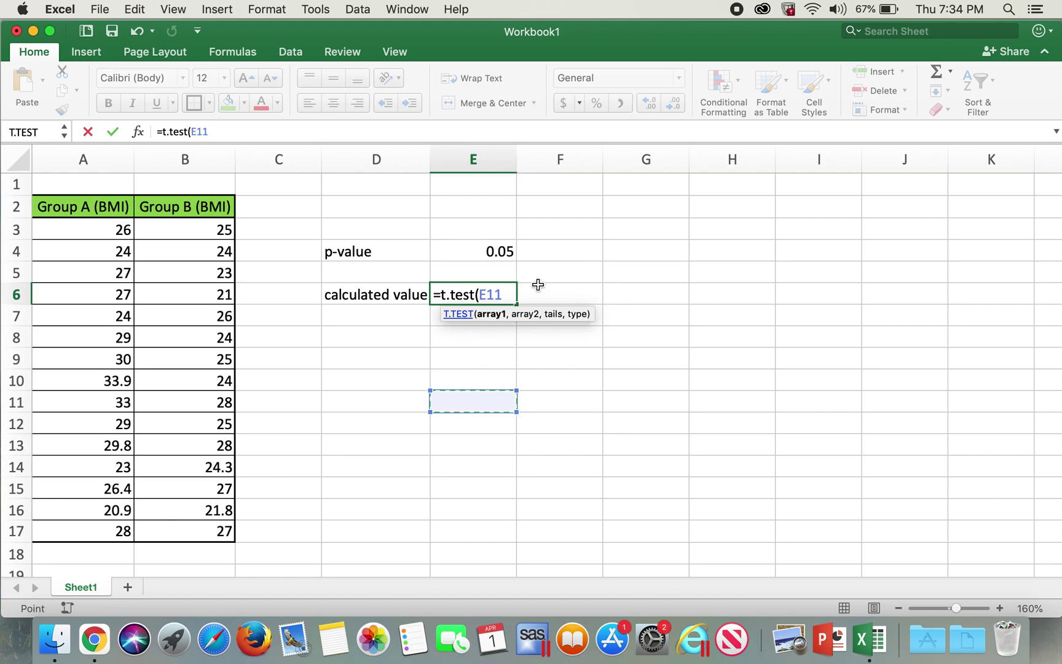
{"action": "type", "text": "`"}
{"action": "left_click", "coordinate": [502, 383]}
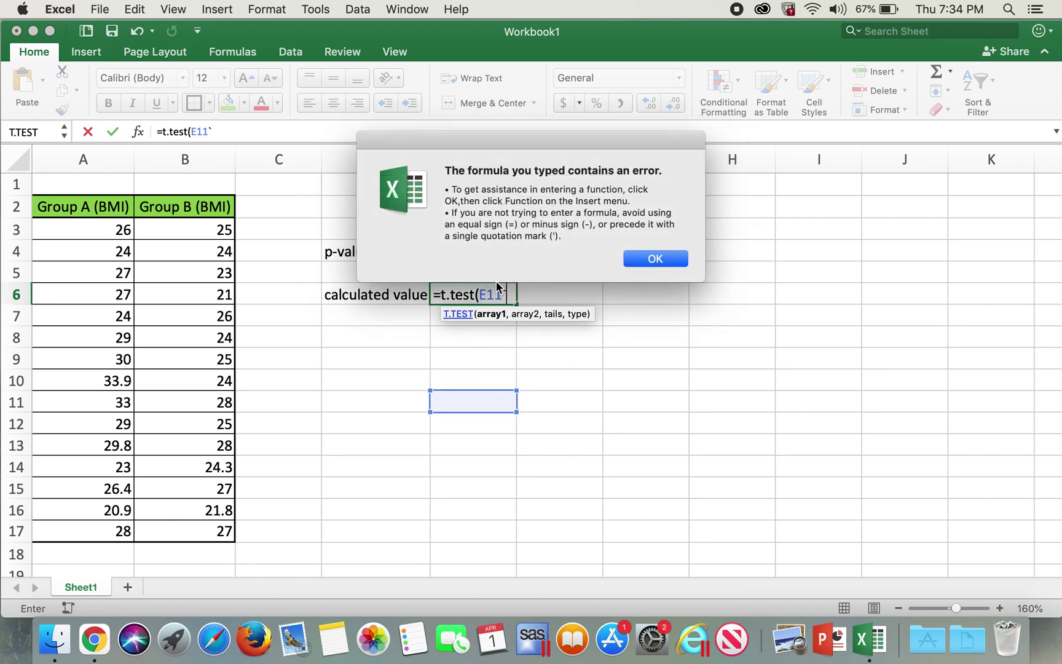
{"action": "left_click", "coordinate": [654, 261]}
{"action": "left_click", "coordinate": [578, 294]}
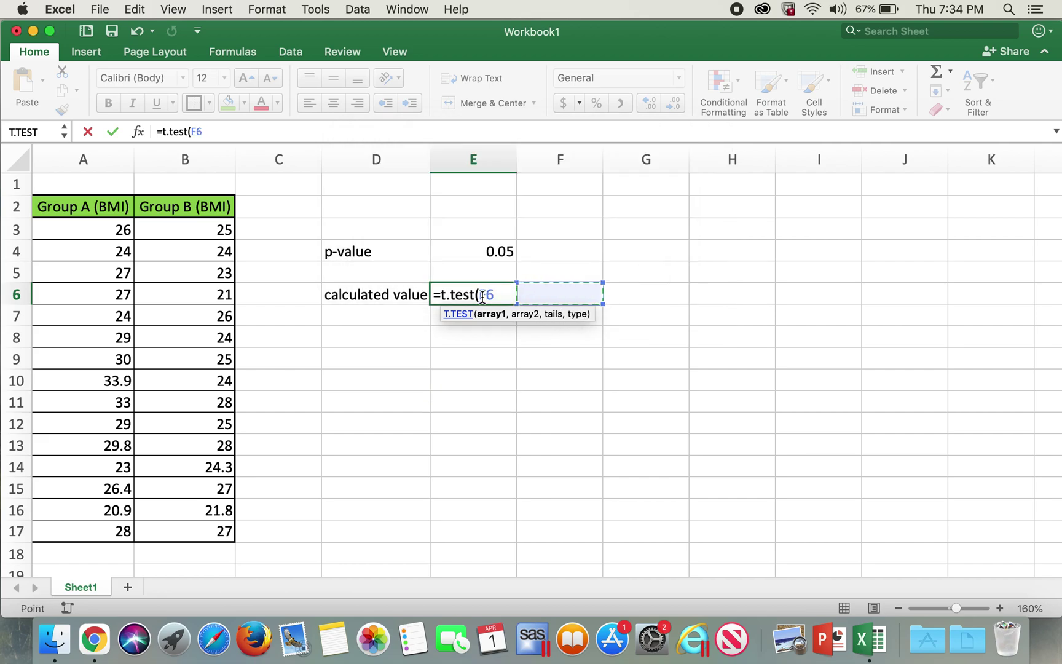
{"action": "left_click_drag", "start_coordinate": [510, 291], "coordinate": [433, 294]}
{"action": "key", "text": "BackSpace"}
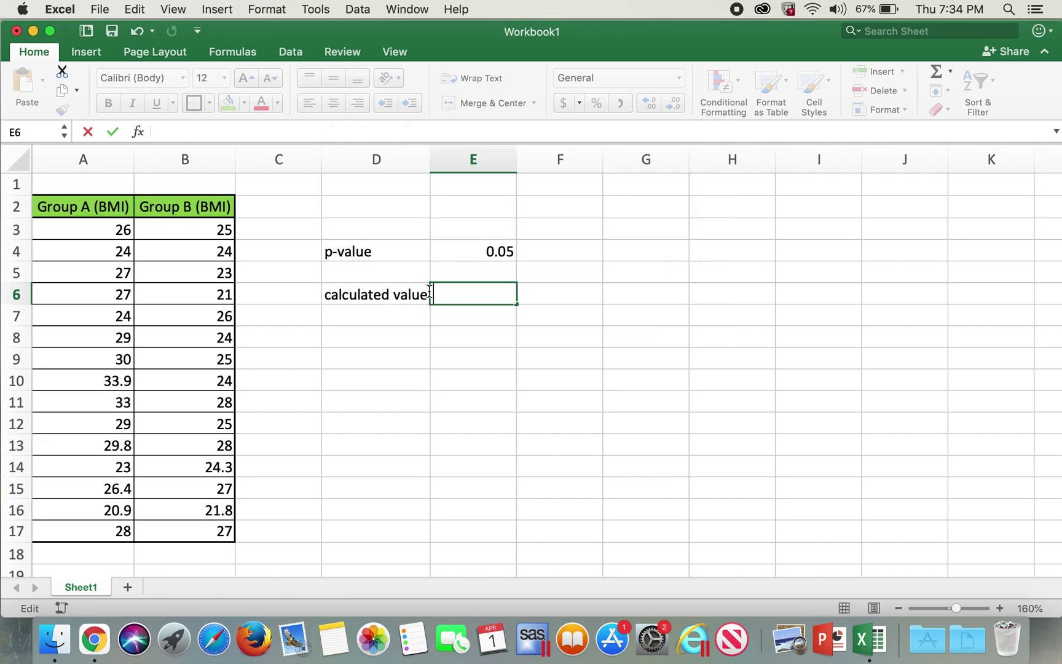
Insert T.TEST into E6 from Formulas > More Functions > Statistical
{"action": "left_click", "coordinate": [232, 51]}
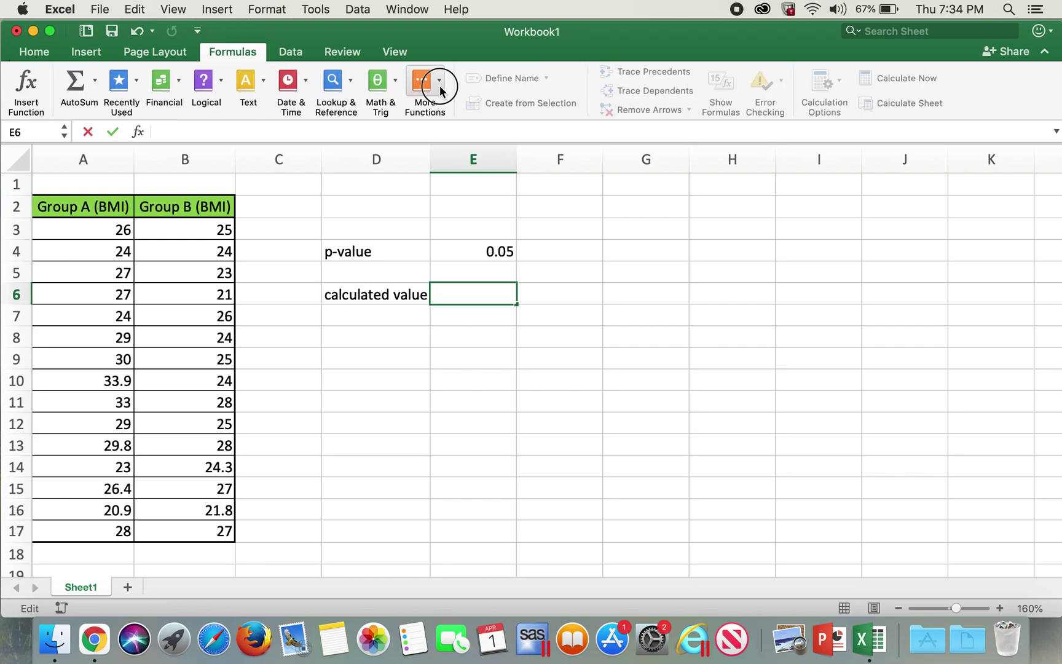
{"action": "left_click", "coordinate": [440, 82]}
{"action": "mouse_move", "coordinate": [474, 111]}
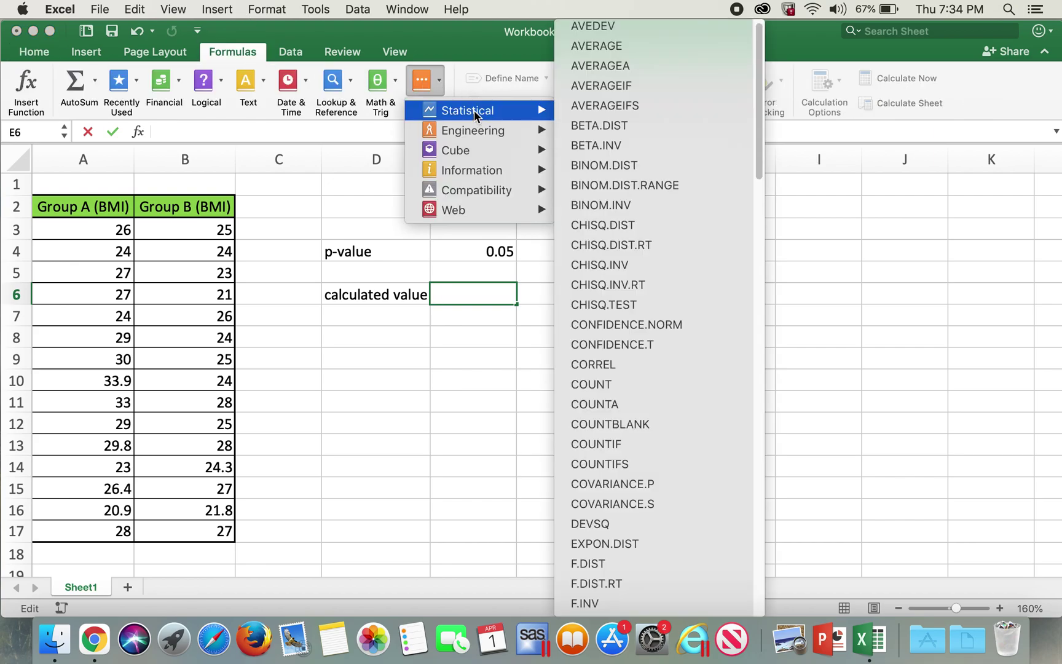
{"action": "left_click_drag", "start_coordinate": [759, 160], "coordinate": [749, 591]}
{"action": "left_click", "coordinate": [608, 458]}
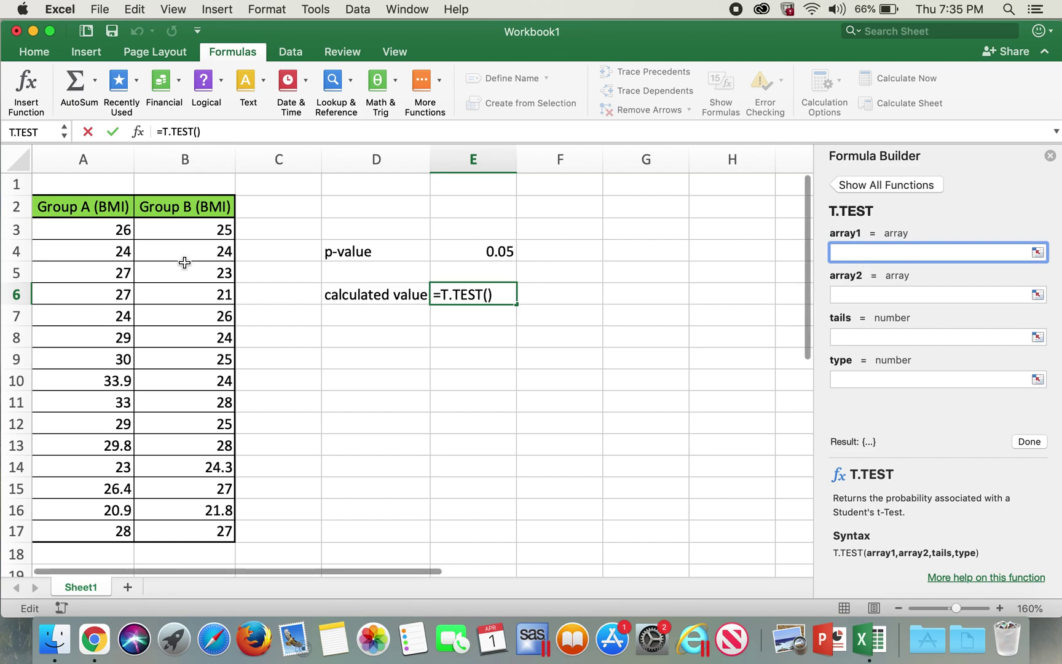
Set T.TEST array1 to A3:A17 (Group A) and array2 to B3:B17 (Group B)
{"action": "left_click_drag", "start_coordinate": [115, 231], "coordinate": [107, 403]}
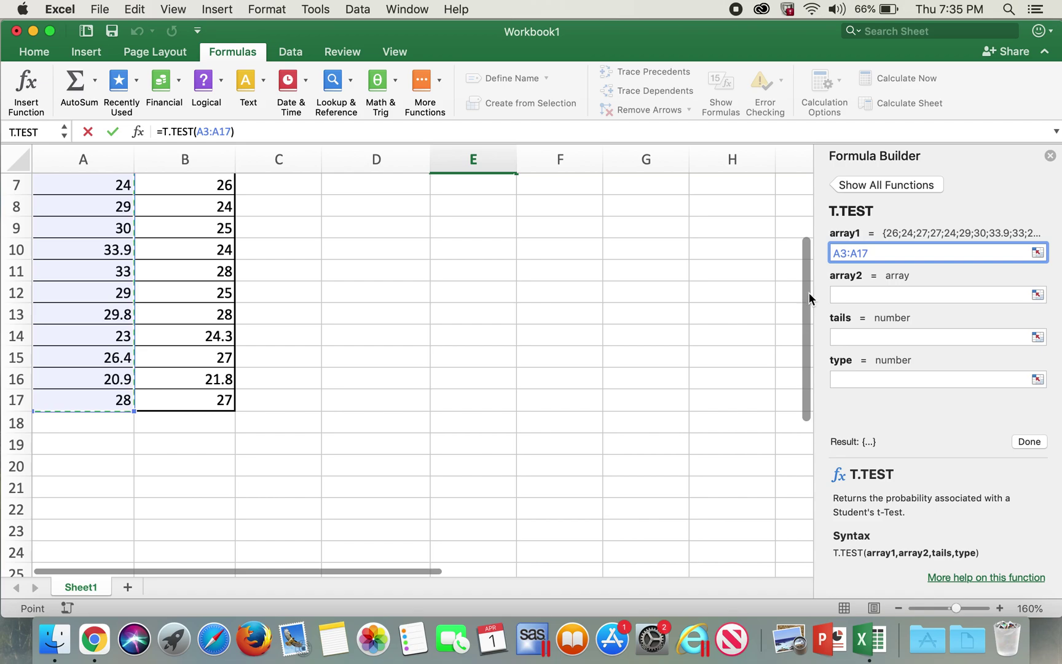
{"action": "left_click_drag", "start_coordinate": [807, 301], "coordinate": [812, 205]}
{"action": "left_click", "coordinate": [839, 295]}
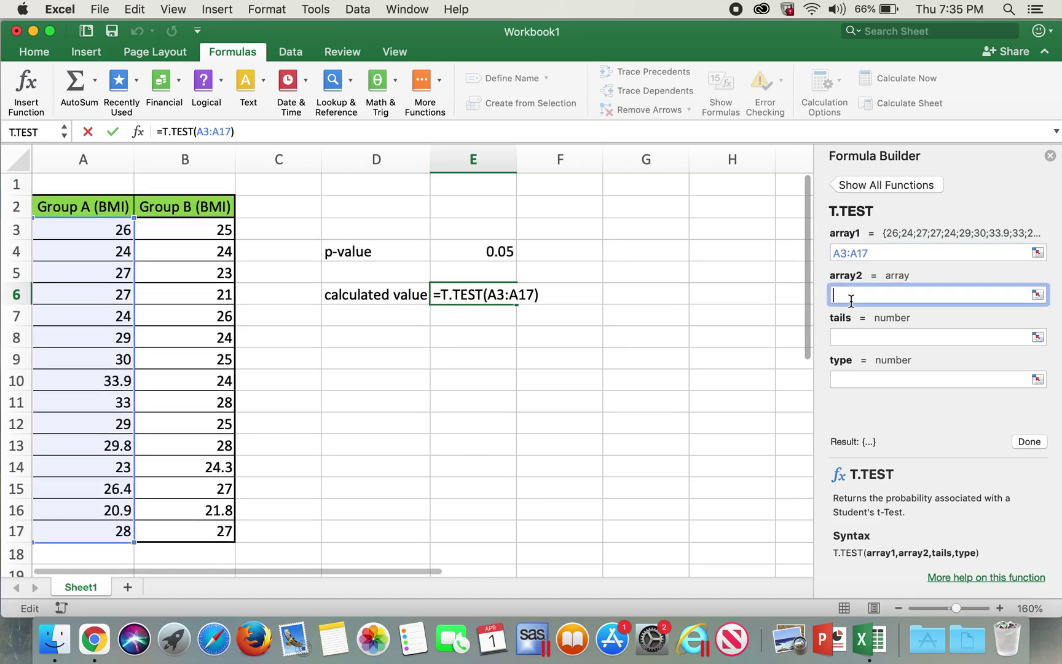
{"action": "left_click_drag", "start_coordinate": [196, 233], "coordinate": [180, 529]}
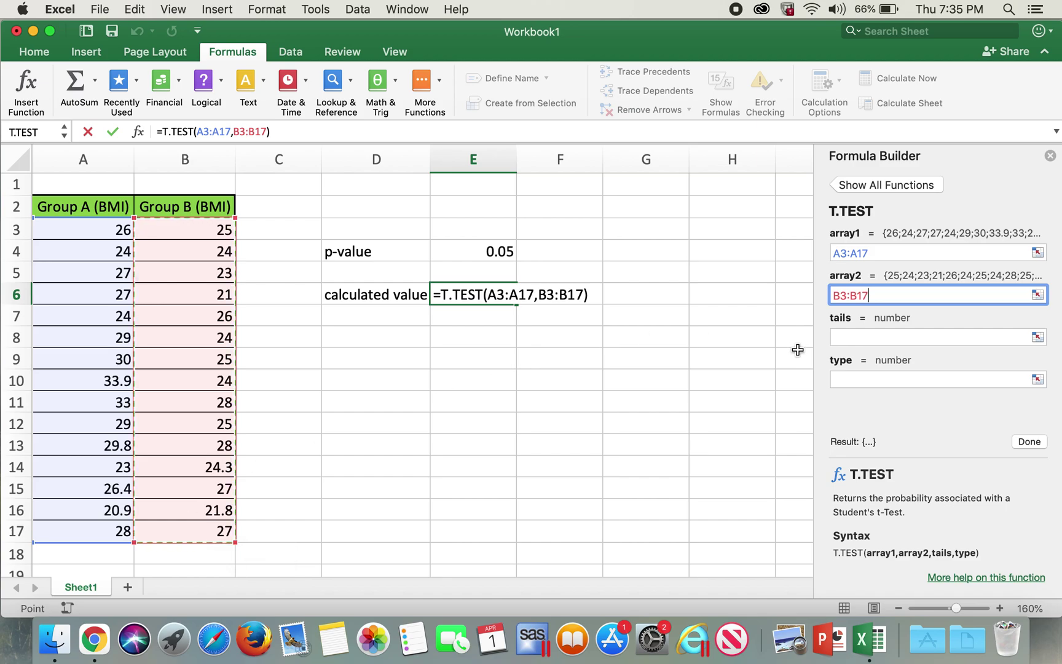
{"action": "left_click", "coordinate": [862, 342]}
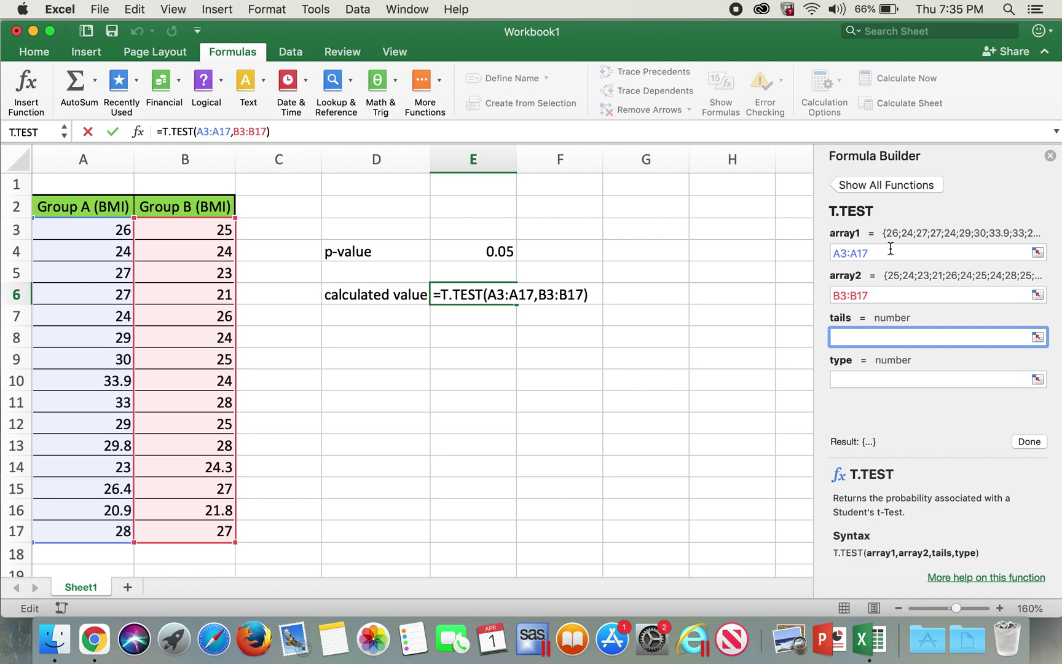
Enter 2 in the tails argument, replacing an initial 1
{"action": "type", "text": "1"}
{"action": "key", "text": "BackSpace"}
{"action": "type", "text": "2"}
{"action": "left_click", "coordinate": [865, 379]}
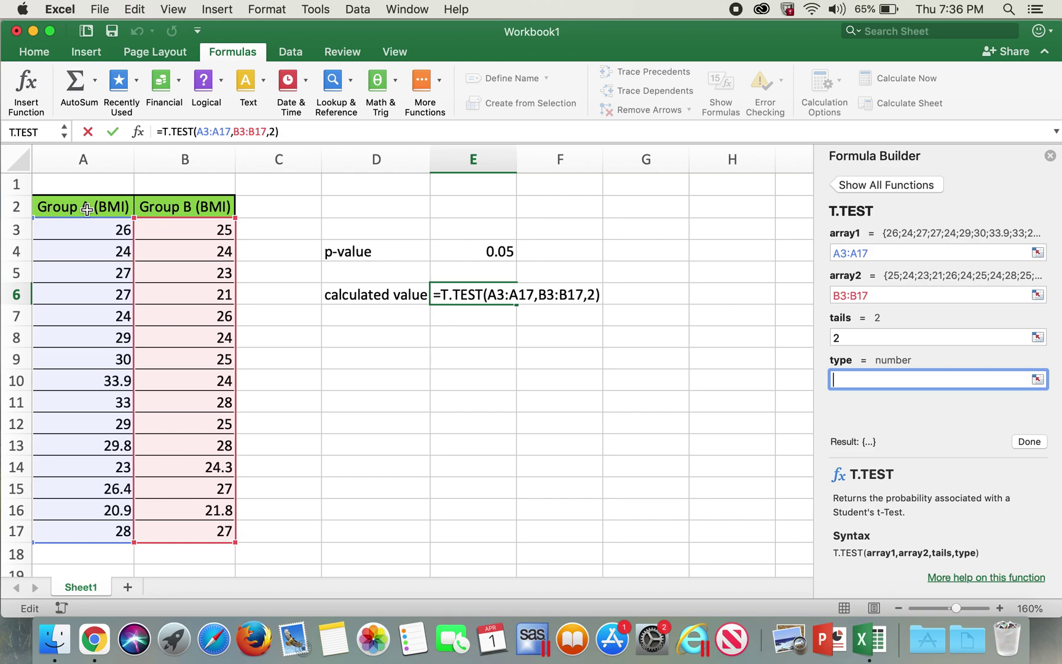
Try cell references A2 and B2, then values 2 and 3, in the type argument, clearing it again
{"action": "left_click", "coordinate": [87, 210]}
{"action": "left_click", "coordinate": [171, 204]}
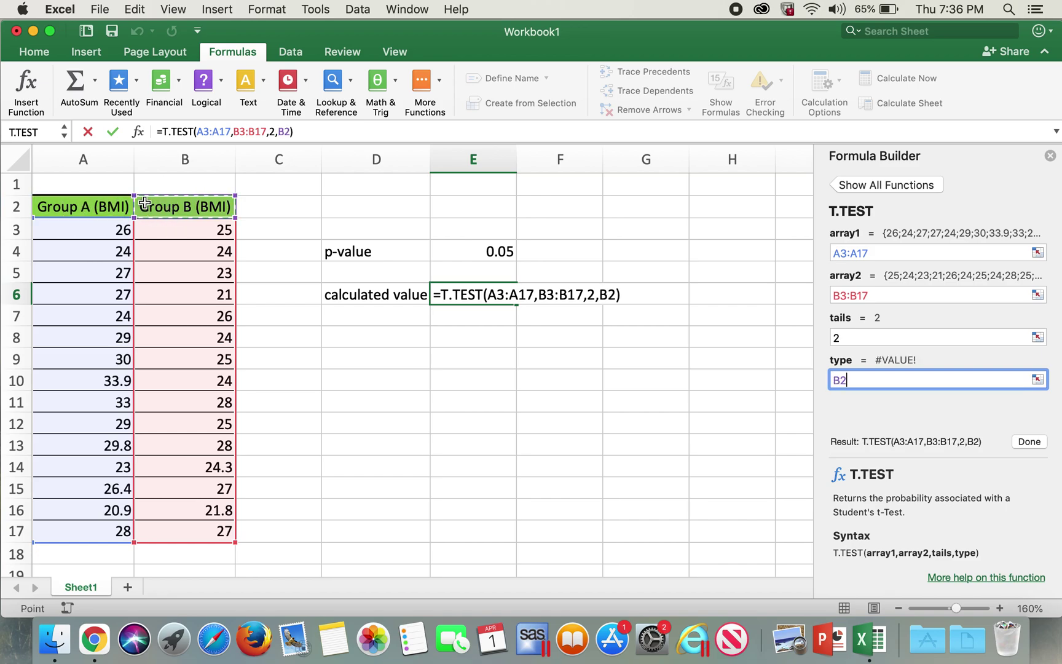
{"action": "left_click", "coordinate": [103, 208]}
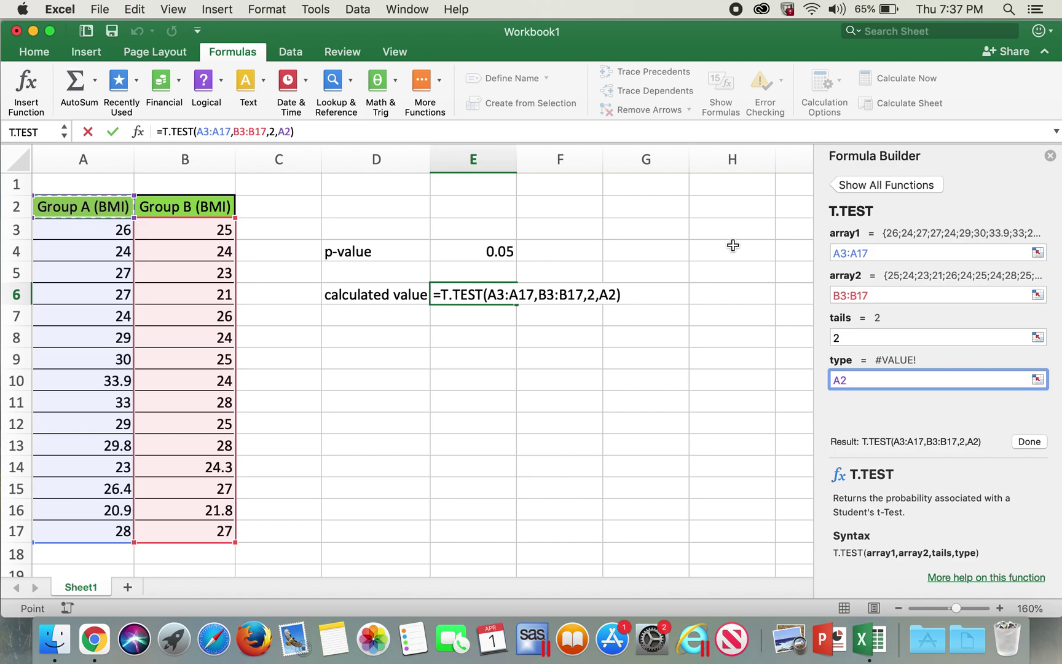
{"action": "key", "text": "BackSpace"}
{"action": "key", "text": "BackSpace"}
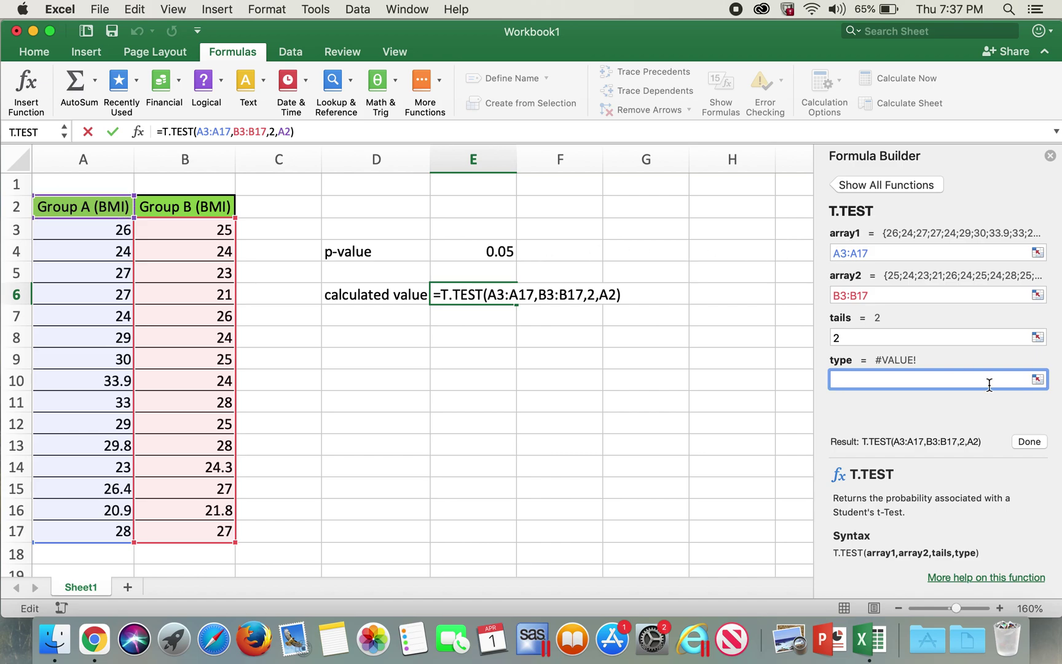
{"action": "type", "text": "2"}
{"action": "key", "text": "BackSpace"}
{"action": "type", "text": "3"}
{"action": "key", "text": "BackSpace"}
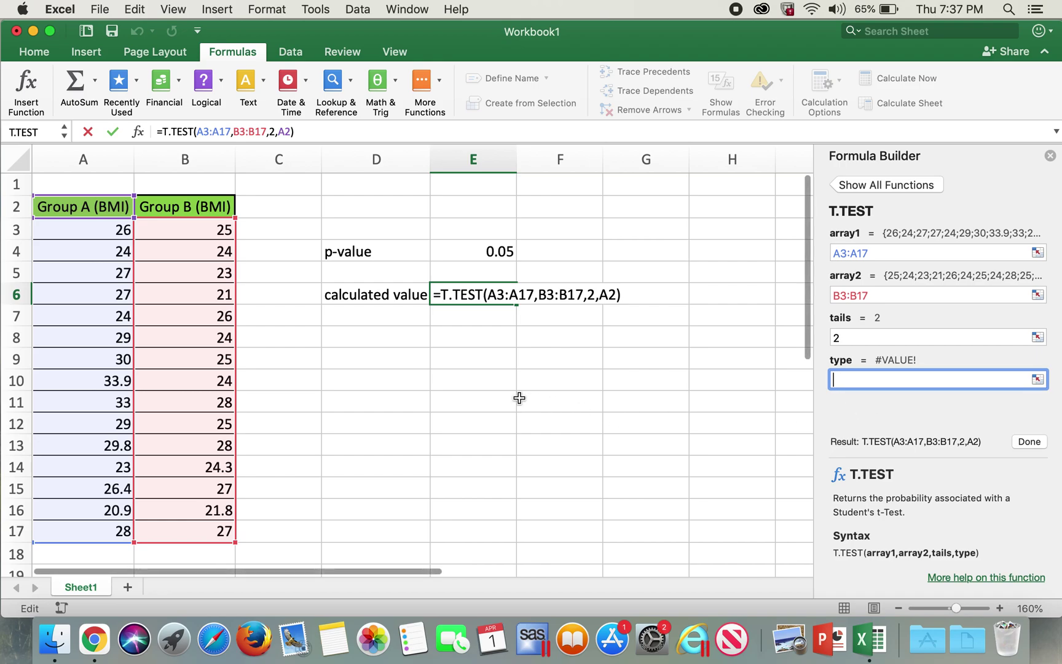
Try references A6 and B6, then values 2, 3 and 2, leaving type empty for retyping
{"action": "left_click", "coordinate": [95, 301]}
{"action": "left_click", "coordinate": [207, 301]}
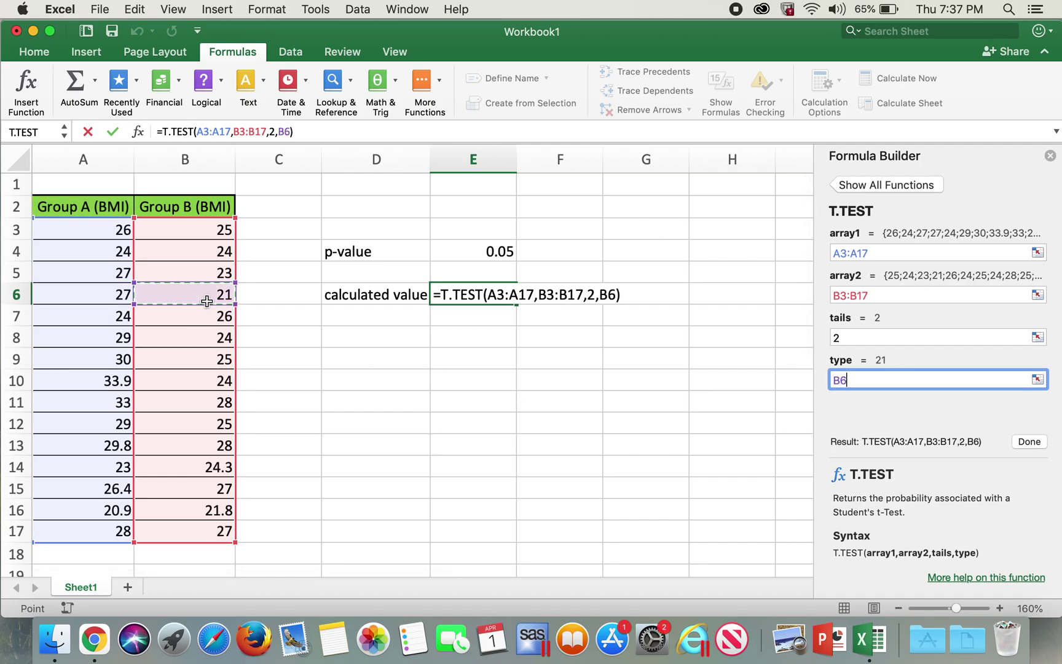
{"action": "key", "text": "BackSpace"}
{"action": "key", "text": "BackSpace"}
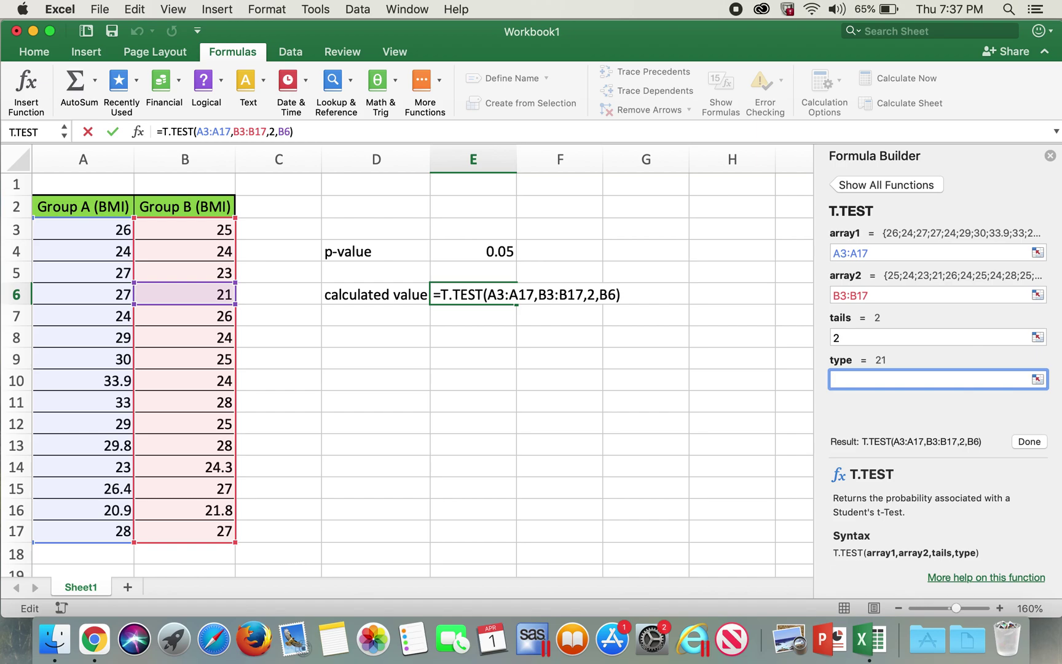
{"action": "type", "text": "2"}
{"action": "key", "text": "BackSpace"}
{"action": "type", "text": "3"}
{"action": "key", "text": "BackSpace"}
{"action": "type", "text": "2"}
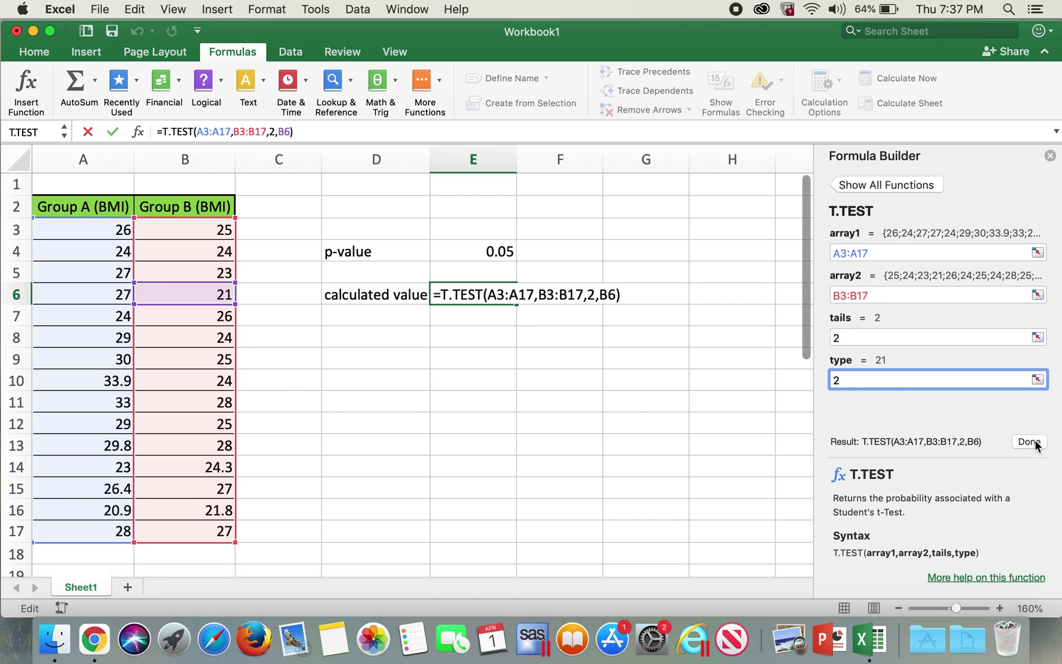
{"action": "key", "text": "BackSpace"}
Enter type 2, finish and close the Formula Builder, then check E4's 0.05 against E6's 0.0253103
{"action": "type", "text": "2"}
{"action": "left_click", "coordinate": [1031, 442]}
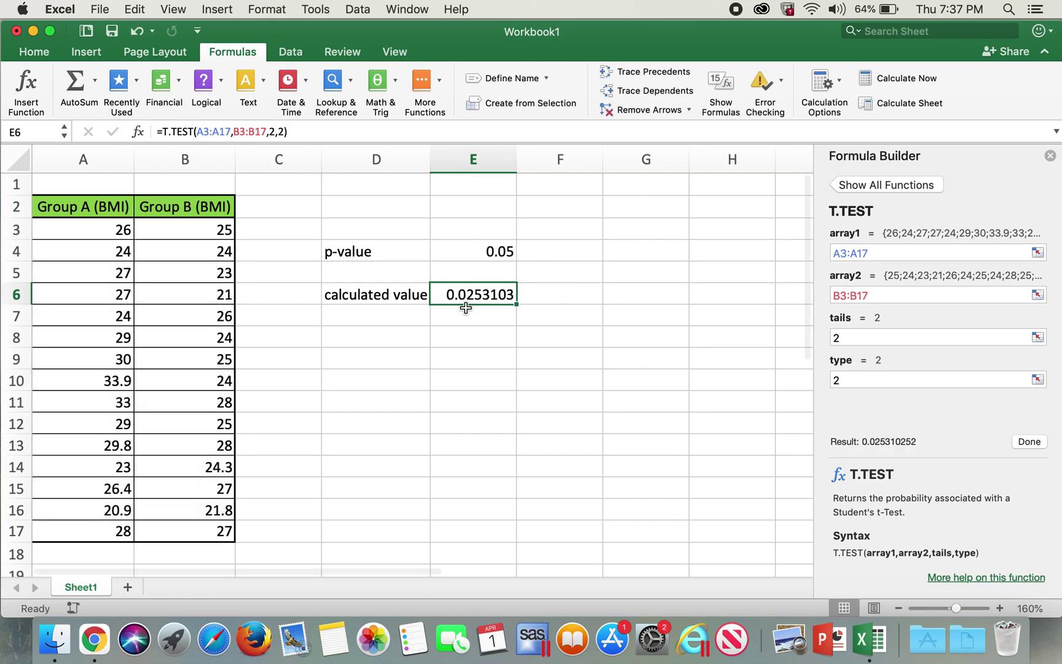
{"action": "left_click", "coordinate": [1050, 155]}
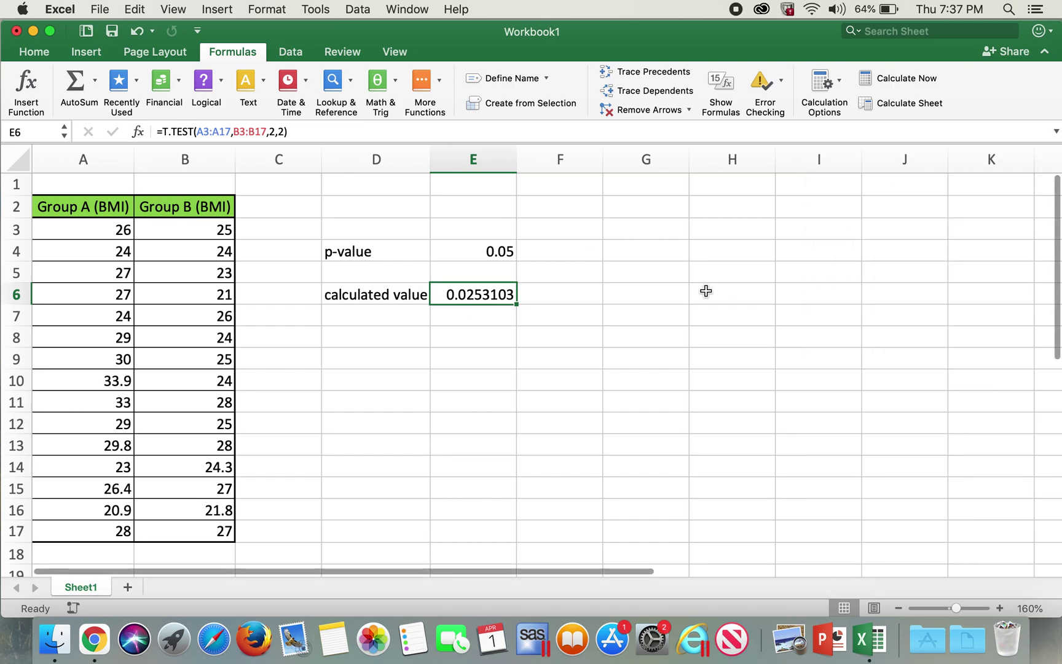
{"action": "left_click", "coordinate": [499, 251]}
{"action": "left_click", "coordinate": [497, 294]}
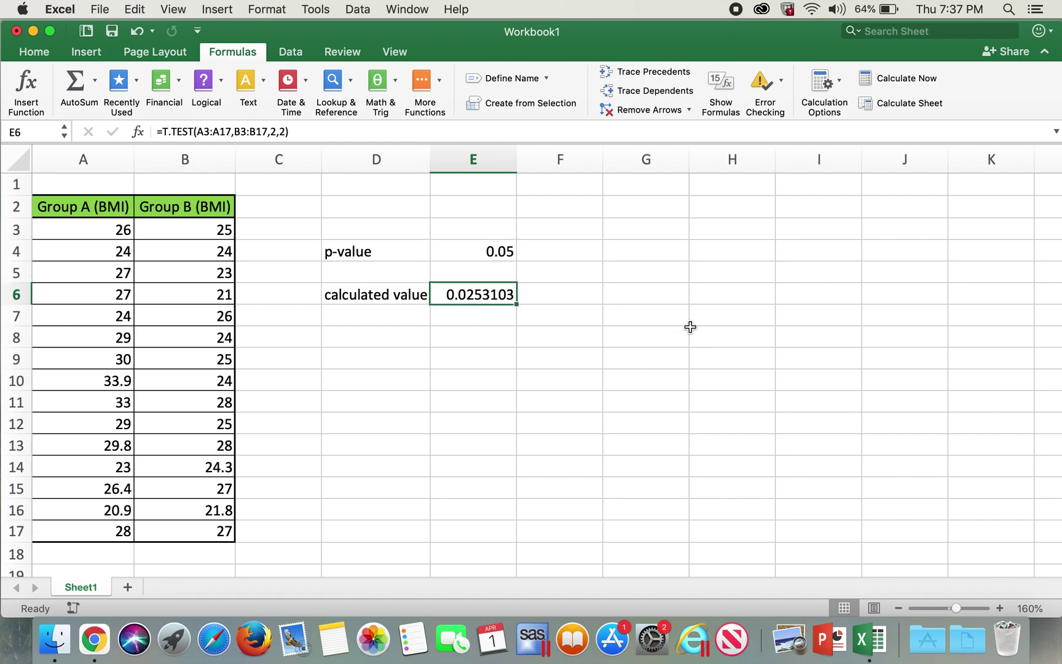